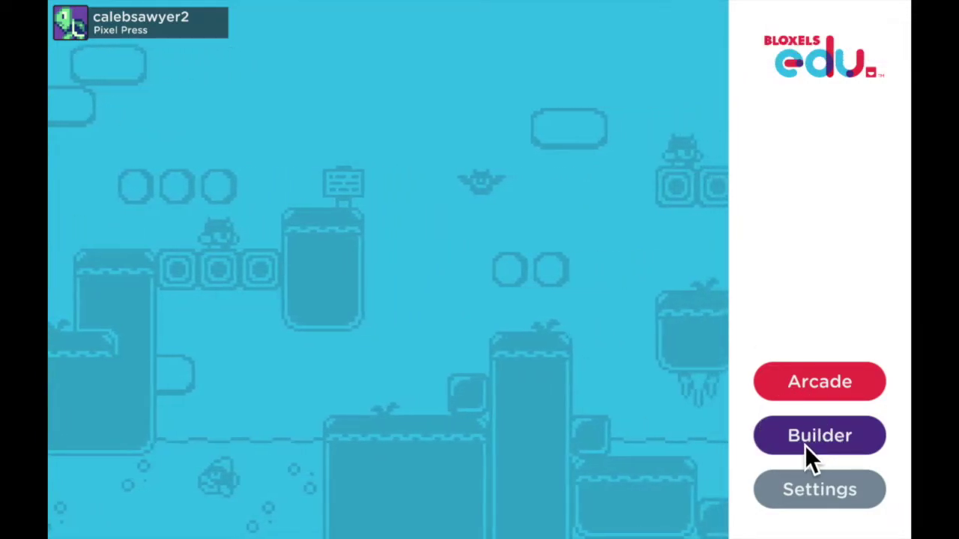
Go to the Background Builder library and show the Galaxy background's OPEN/SHARE/DELETE options
left_click(806, 442)
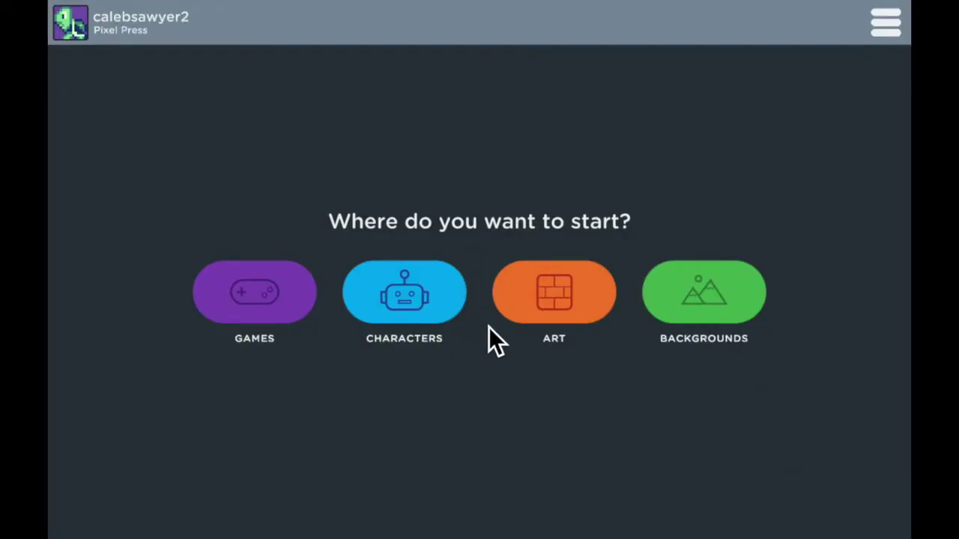
left_click(722, 308)
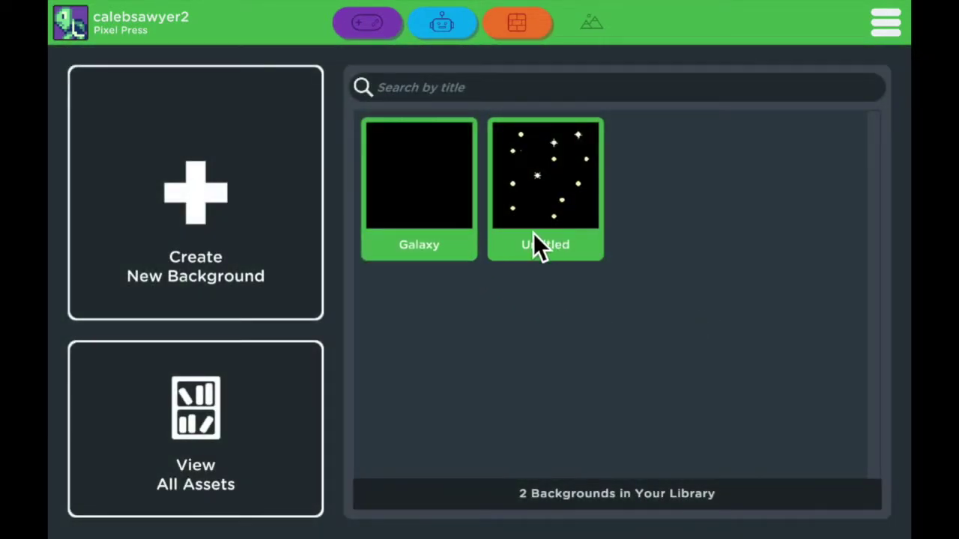
left_click(429, 206)
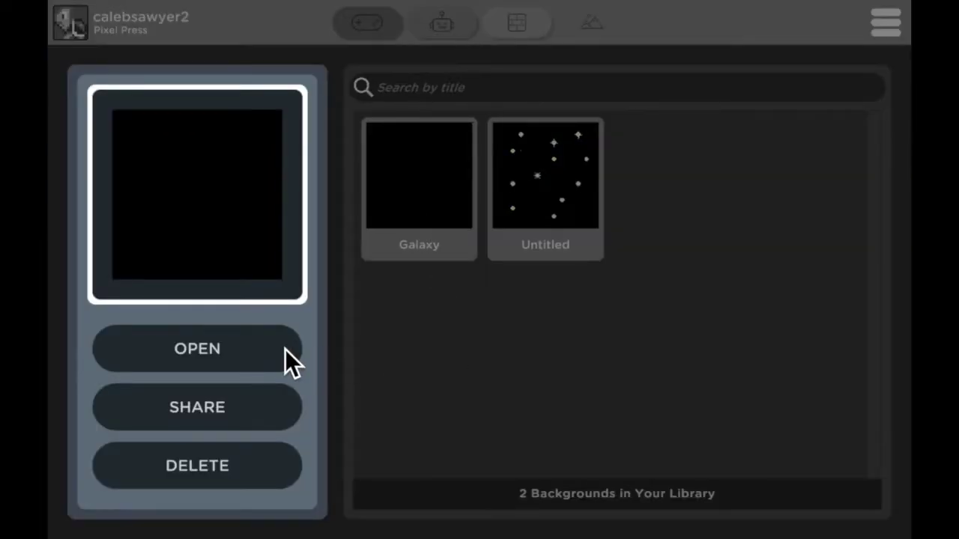
Open Galaxy and paint a large purple planet in the top-right corner with the maximum-size brush
left_click(282, 349)
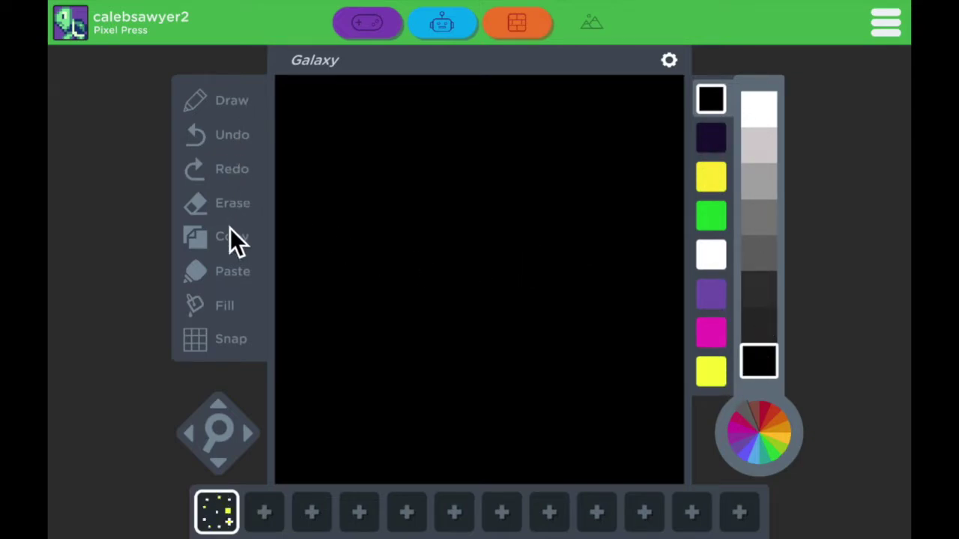
left_click(236, 109)
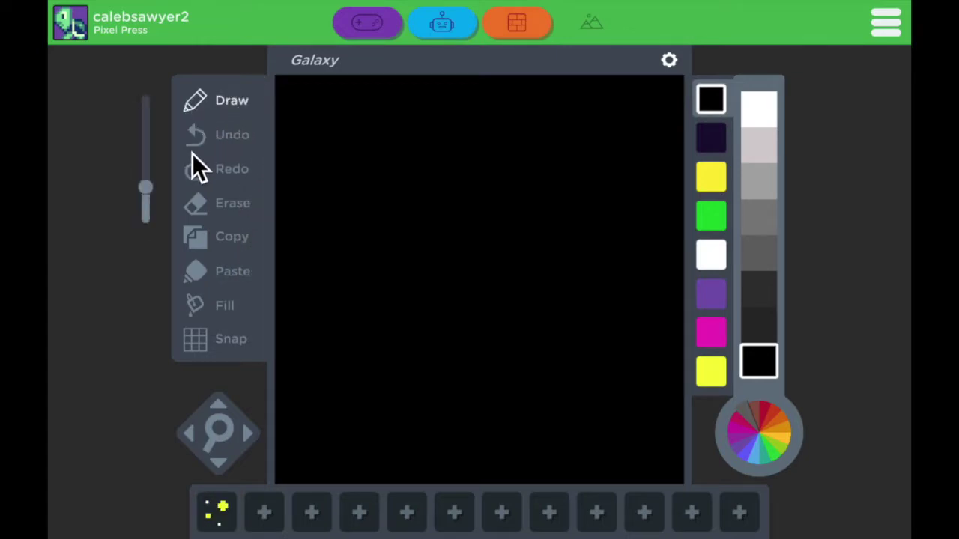
mouse_move(156, 192)
left_mouse_down()
mouse_move(155, 112)
mouse_move(152, 198)
left_mouse_up()
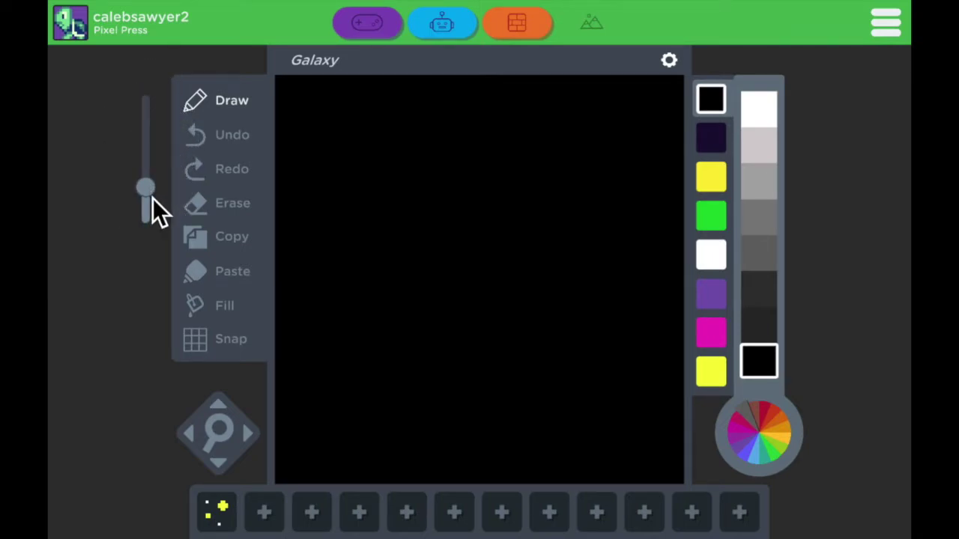
left_click(719, 143)
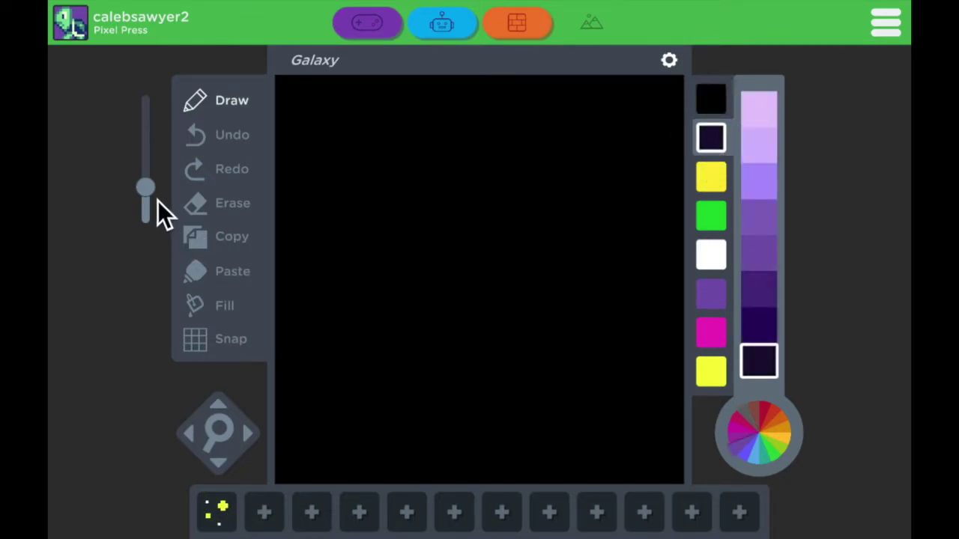
left_click_drag(153, 192, 152, 97)
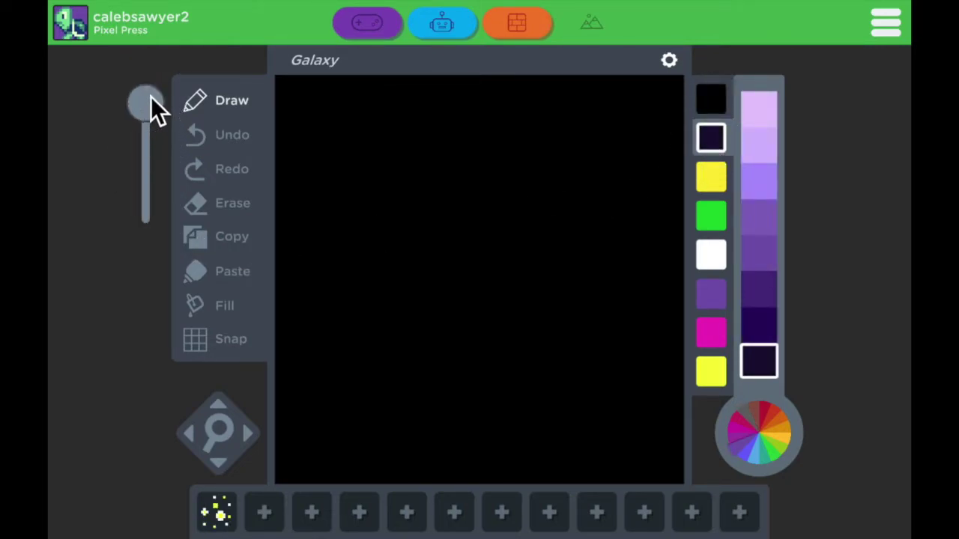
left_click(614, 144)
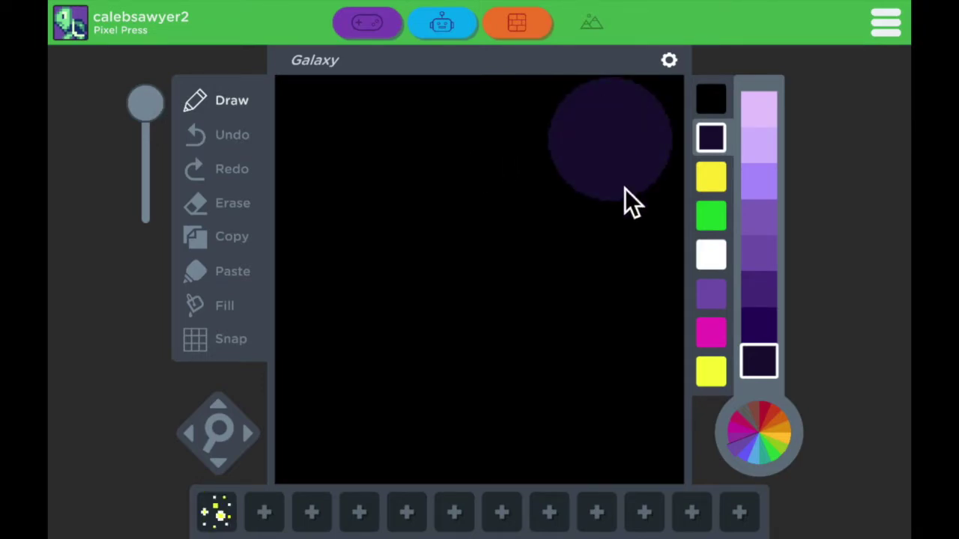
left_click(768, 327)
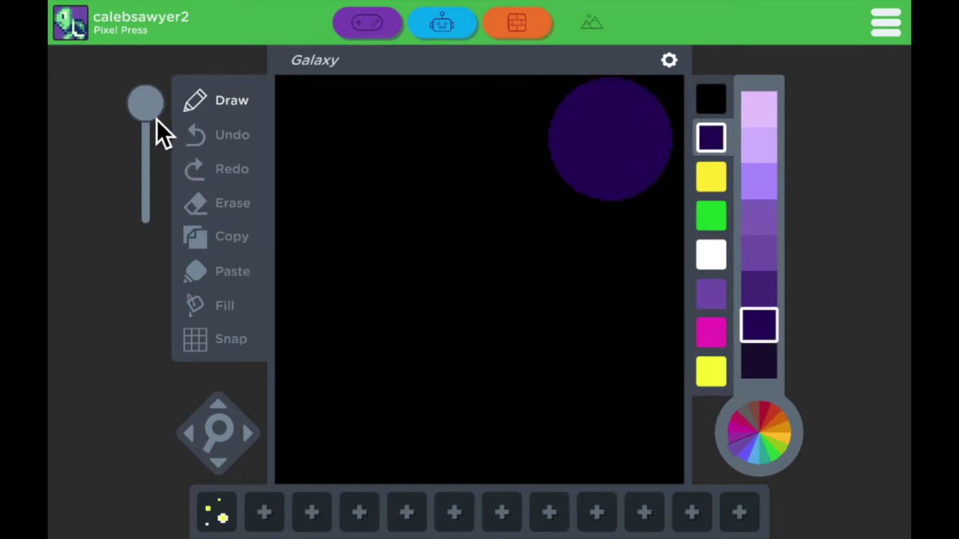
Choose the animated sparkle pattern and stamp a diagonal trail of yellow sparkle clusters
left_click(225, 515)
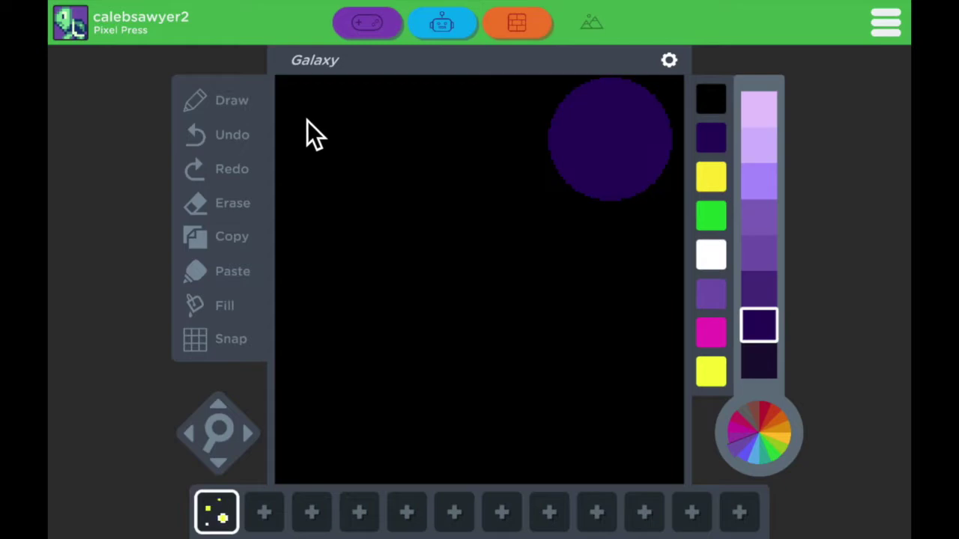
mouse_move(307, 121)
left_mouse_down()
mouse_move(313, 201)
mouse_move(349, 249)
mouse_move(463, 298)
mouse_move(483, 320)
mouse_move(496, 363)
mouse_move(553, 403)
mouse_move(666, 447)
left_mouse_up()
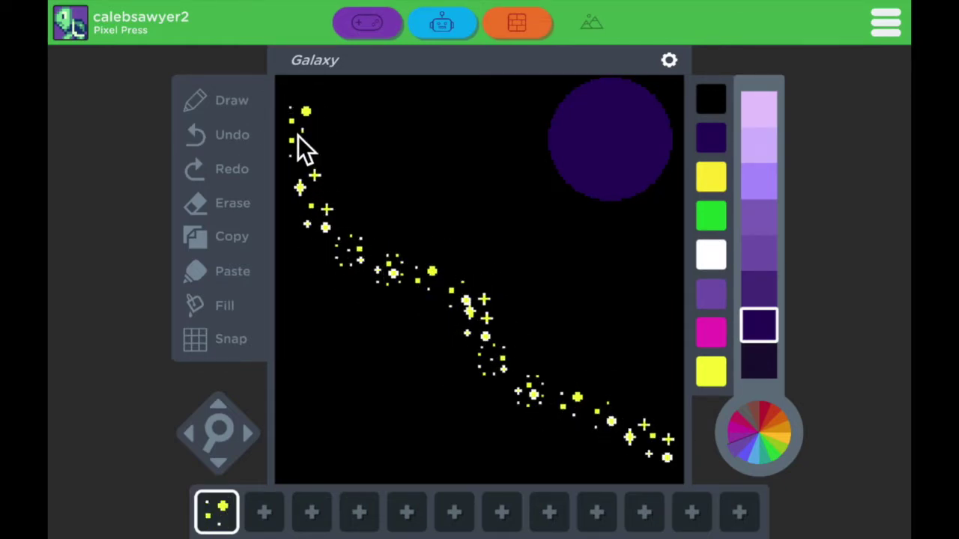
left_click(344, 116)
left_click(375, 255)
left_click(494, 123)
left_click(453, 191)
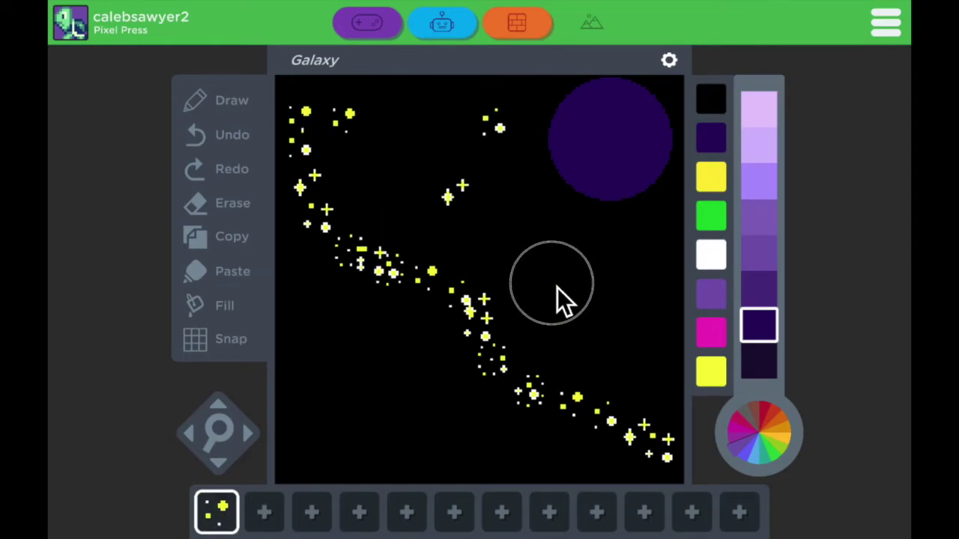
left_click(359, 348)
left_click(443, 434)
left_click(569, 363)
left_click(636, 274)
Stamp seven more yellow sparkle clusters scattered around the canvas
left_click(529, 256)
left_click(547, 298)
left_click(374, 423)
left_click(315, 251)
left_click(378, 283)
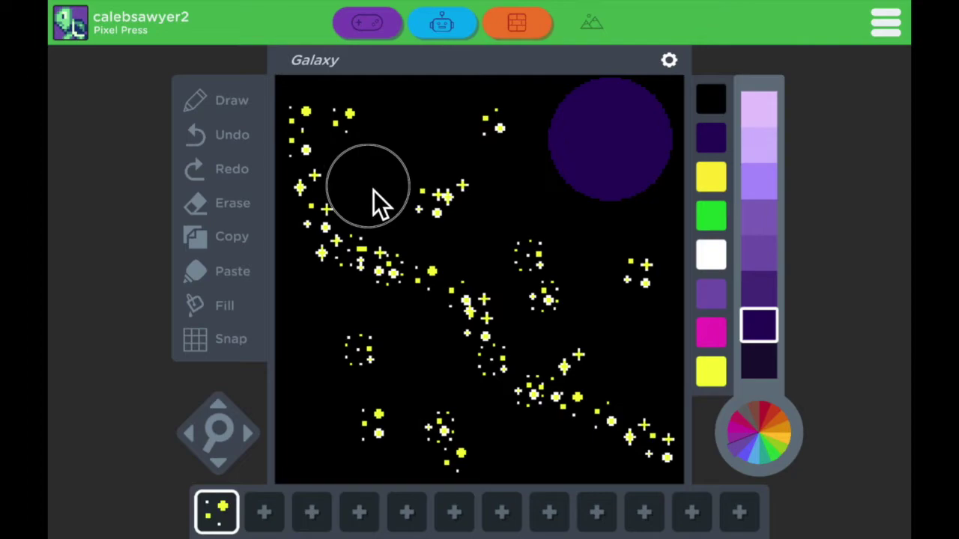
left_click(307, 427)
left_click(430, 183)
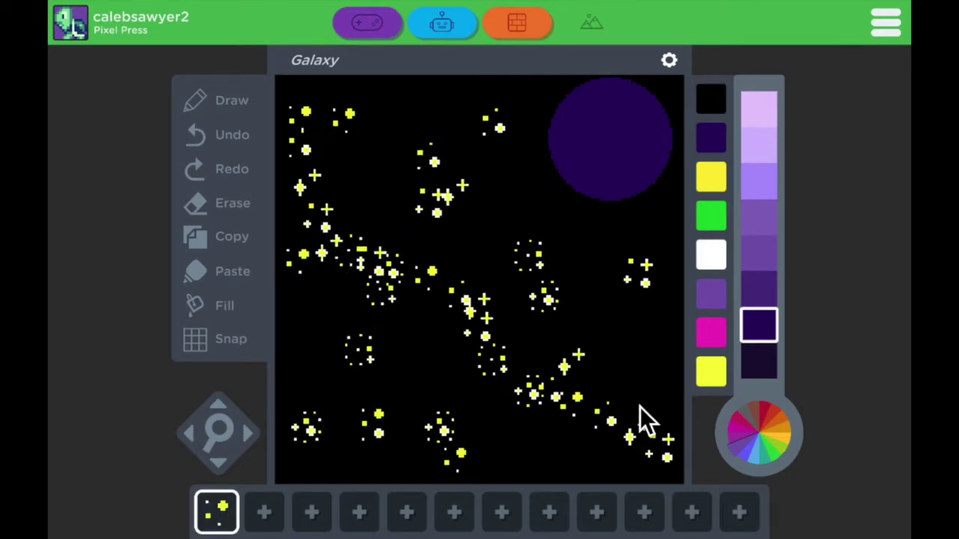
Dot eight medium-sized white stars across the canvas with a reduced Draw brush
left_click(247, 109)
left_click_drag(153, 108, 157, 193)
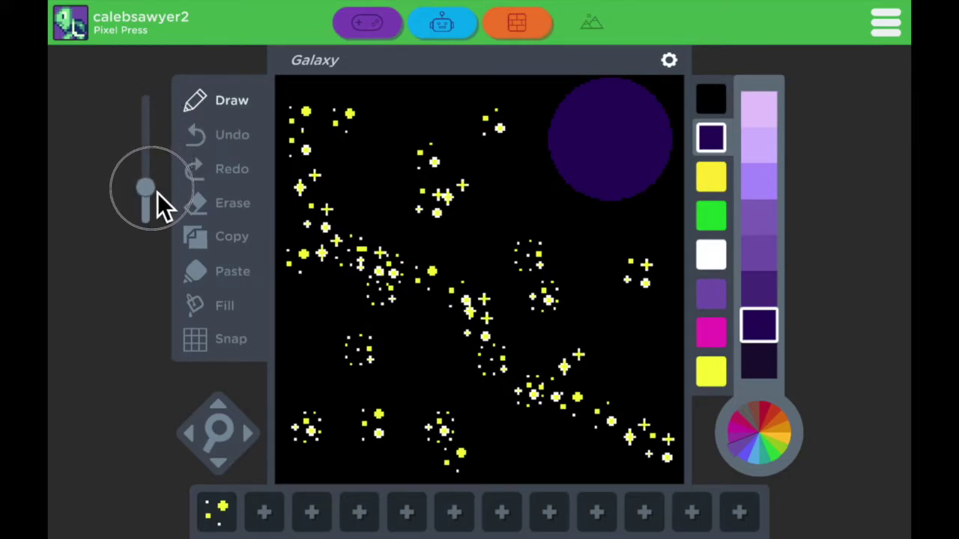
left_click(719, 257)
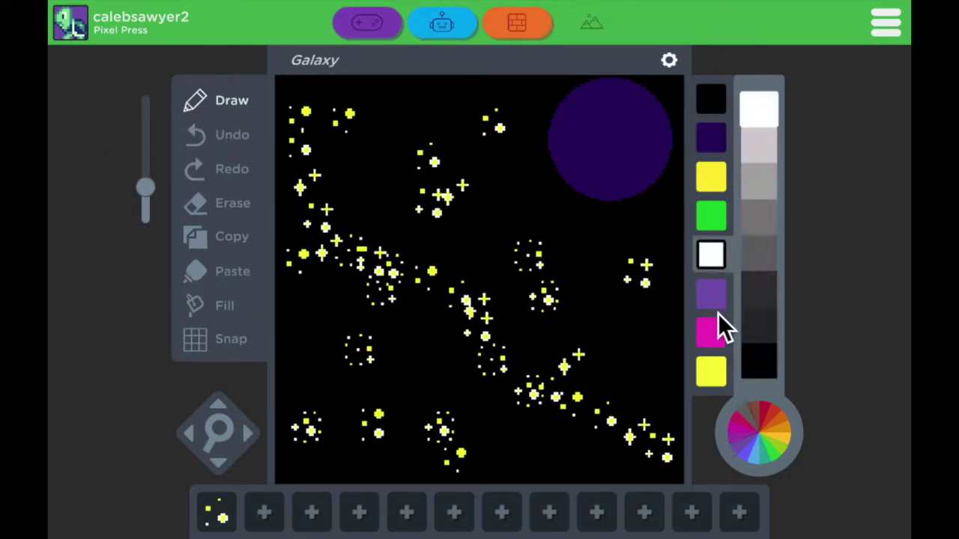
left_click(545, 355)
left_click(554, 426)
left_click(443, 346)
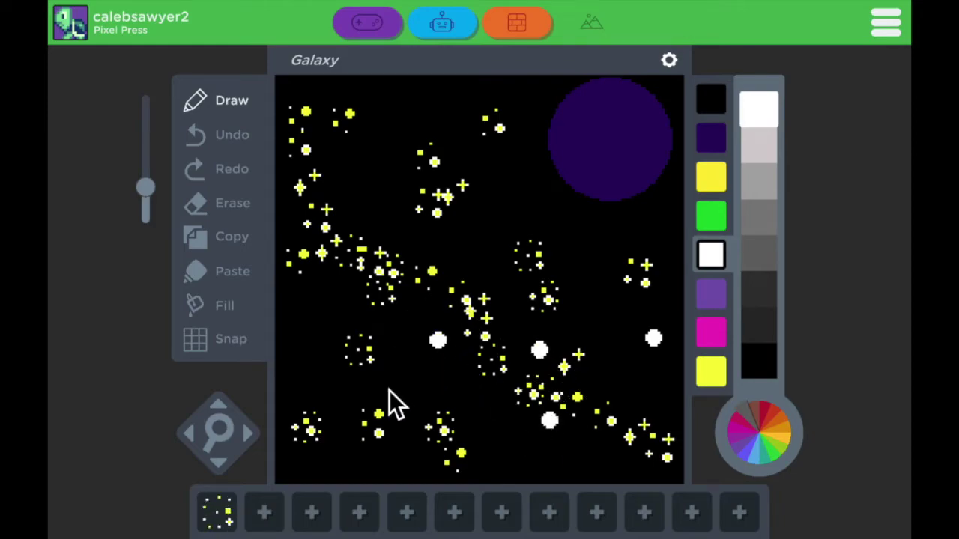
left_click(406, 428)
left_click(314, 382)
left_click(339, 302)
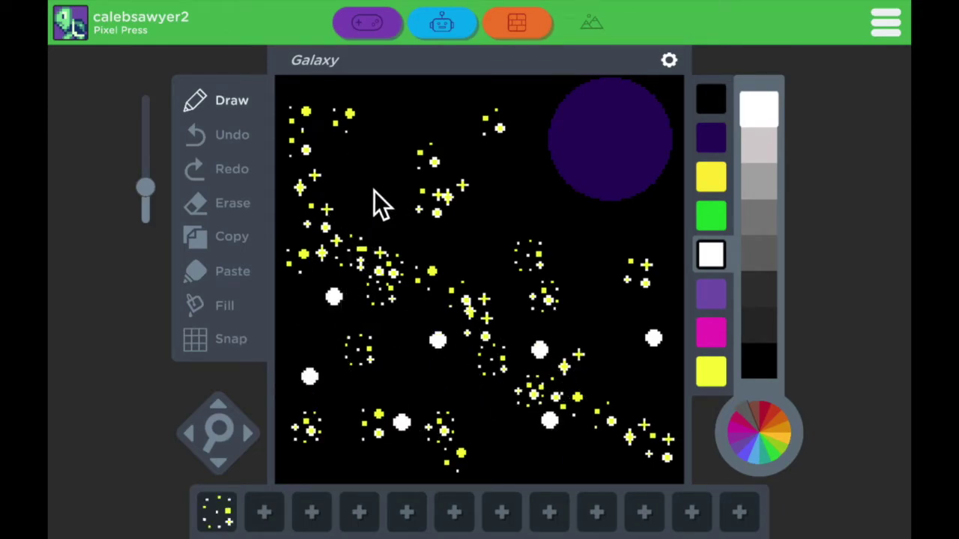
left_click(474, 251)
left_click(523, 186)
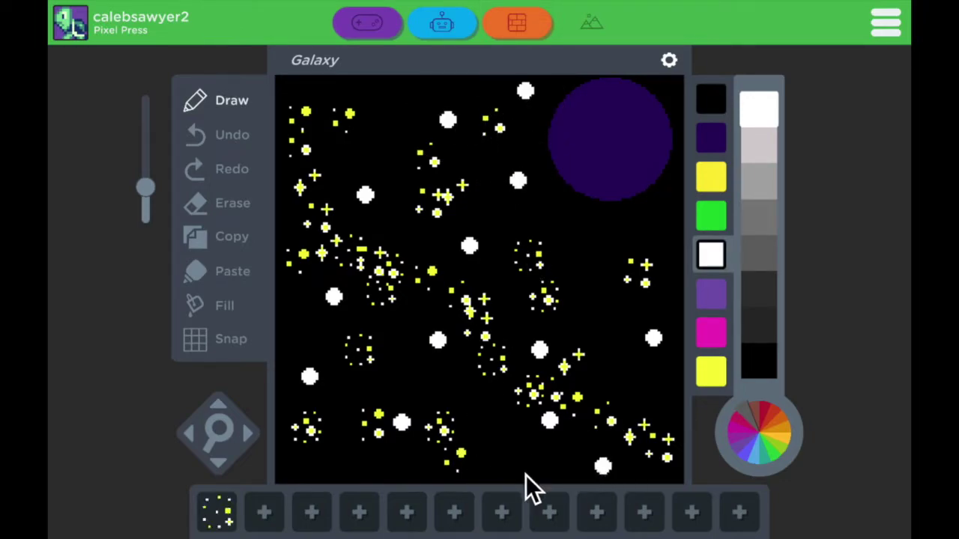
Shrink the brush further and add ten tiny white stars, mostly on the right side
left_click_drag(150, 198, 151, 232)
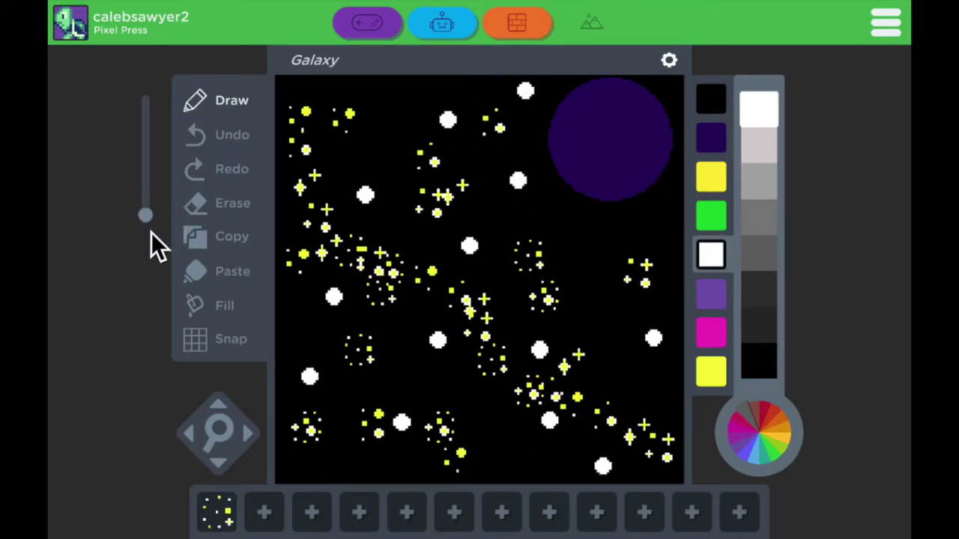
left_click(423, 358)
left_click(490, 163)
left_click(524, 153)
left_click(557, 205)
left_click(576, 265)
left_click(620, 242)
left_click(660, 305)
left_click(618, 354)
left_click(633, 372)
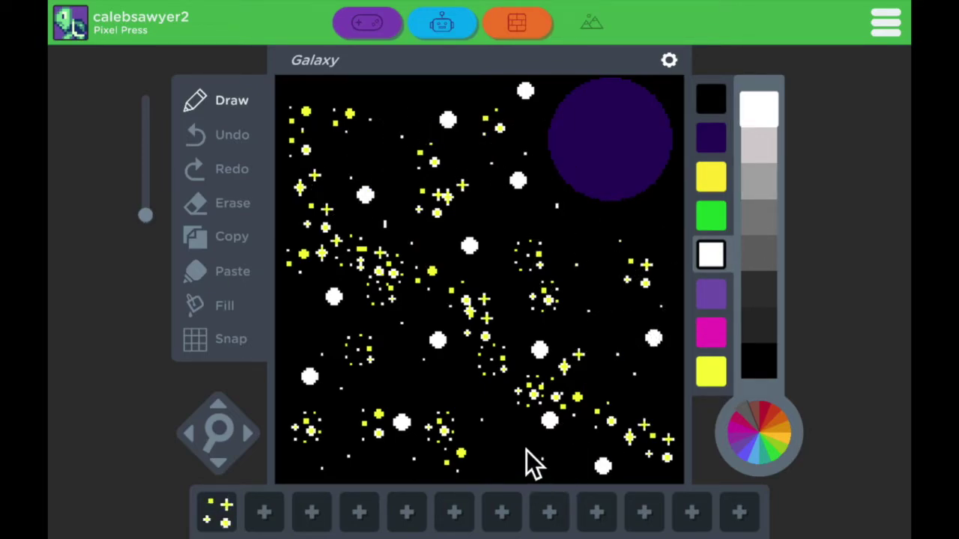
left_click(450, 406)
Fill the planet circle with magenta, then retune its colour to a dark burnt orange
left_click(224, 307)
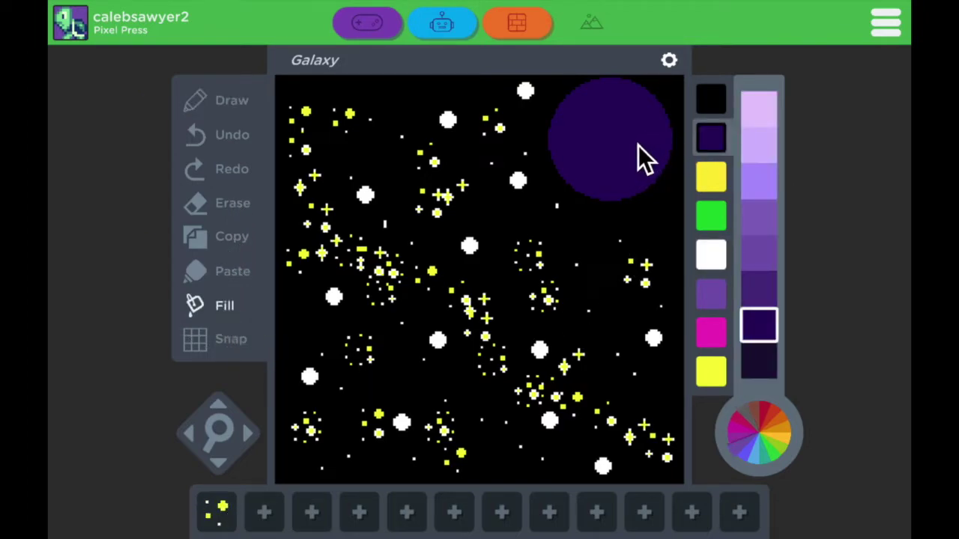
left_click(711, 343)
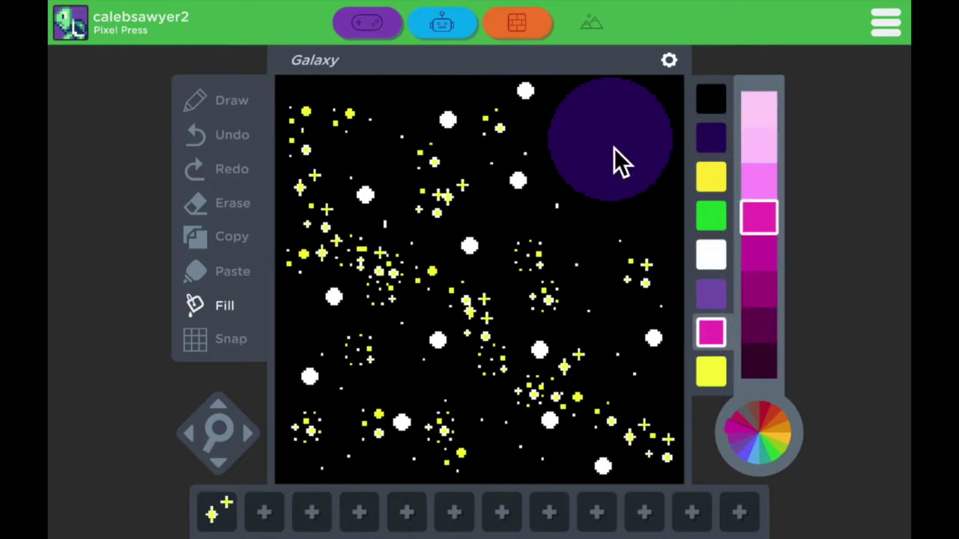
left_click(613, 148)
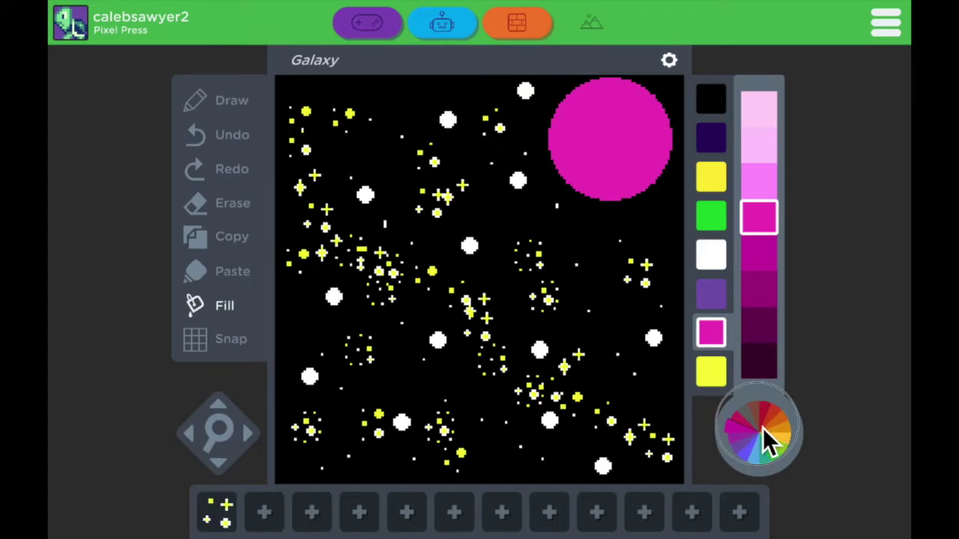
left_click_drag(763, 428, 784, 424)
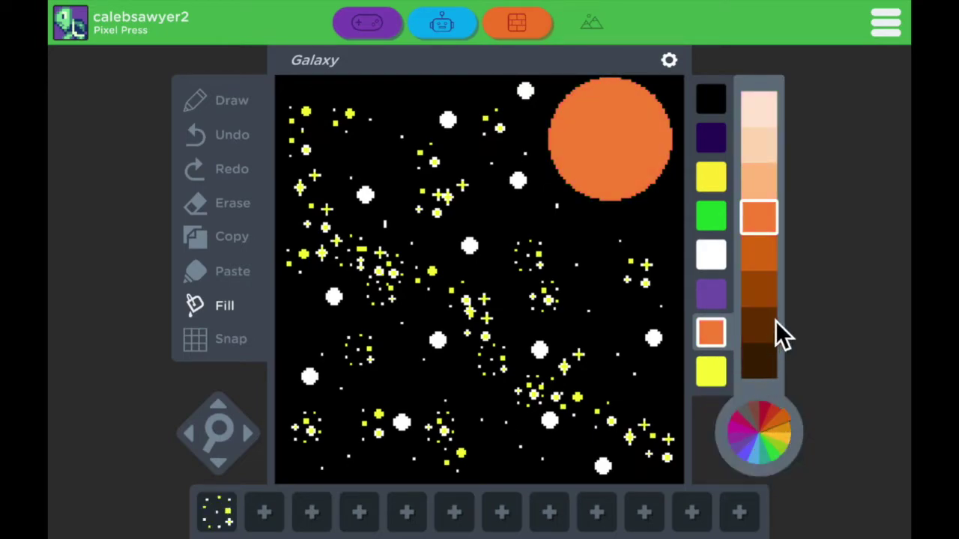
left_click(761, 255)
left_click(762, 222)
left_click(760, 187)
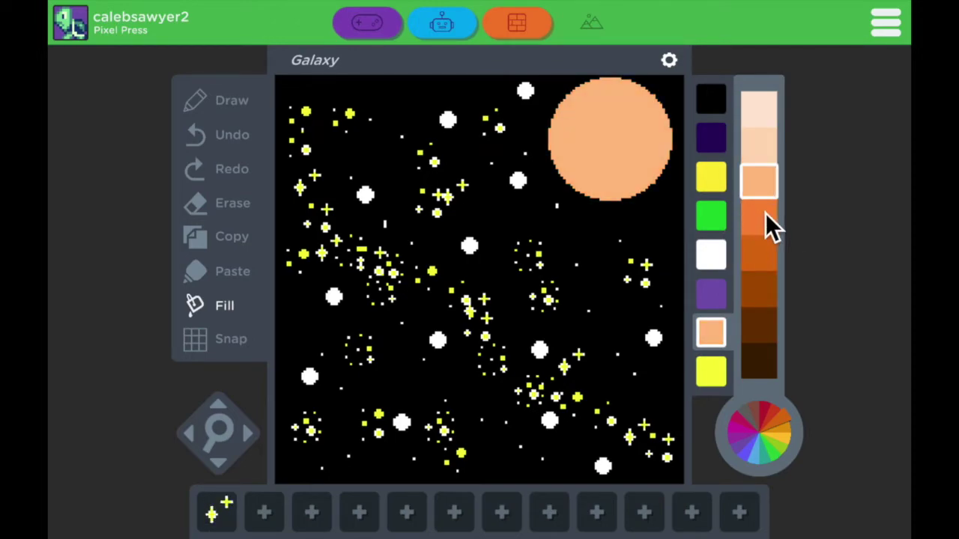
left_click(765, 217)
left_click(763, 253)
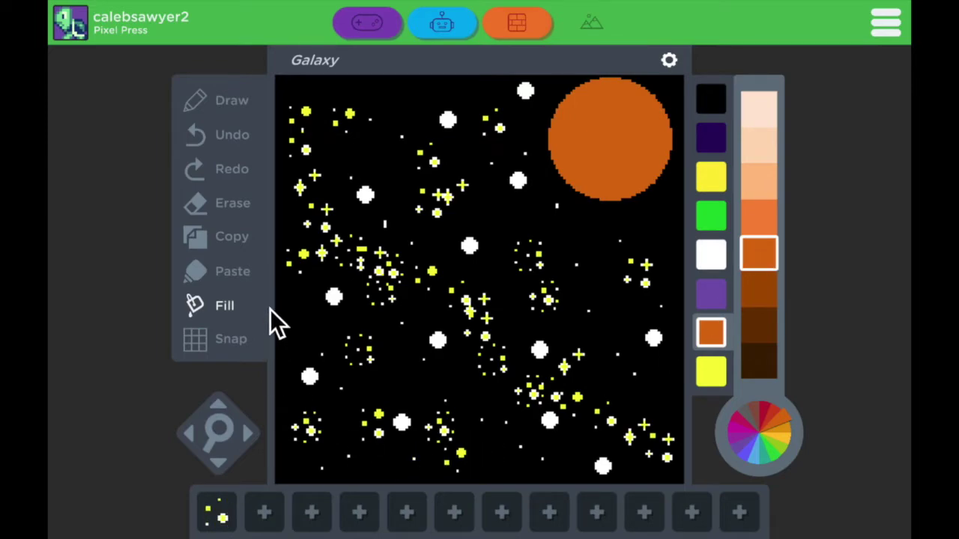
With Snap enabled, draw a few more yellow dots across the canvas, then turn Snap off
left_click(233, 340)
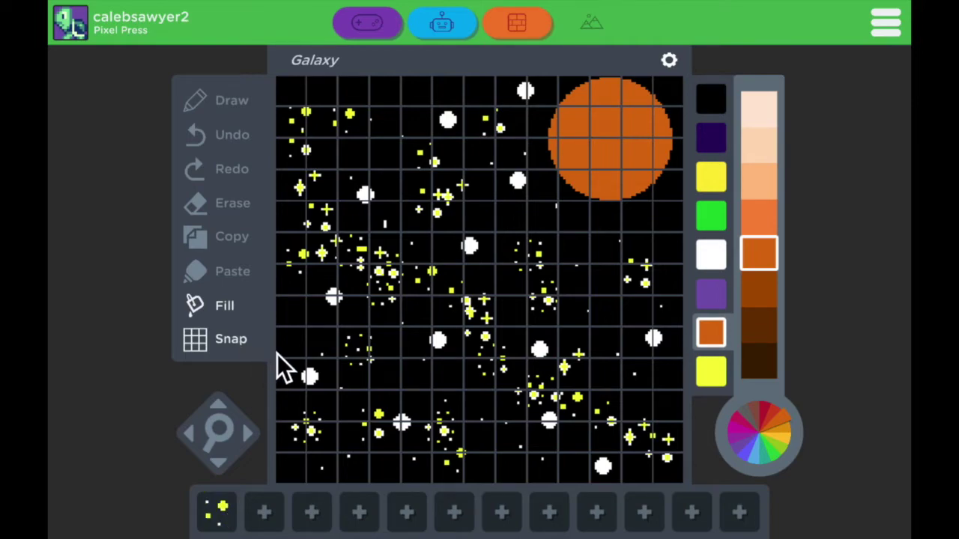
left_click(224, 307)
left_click(238, 108)
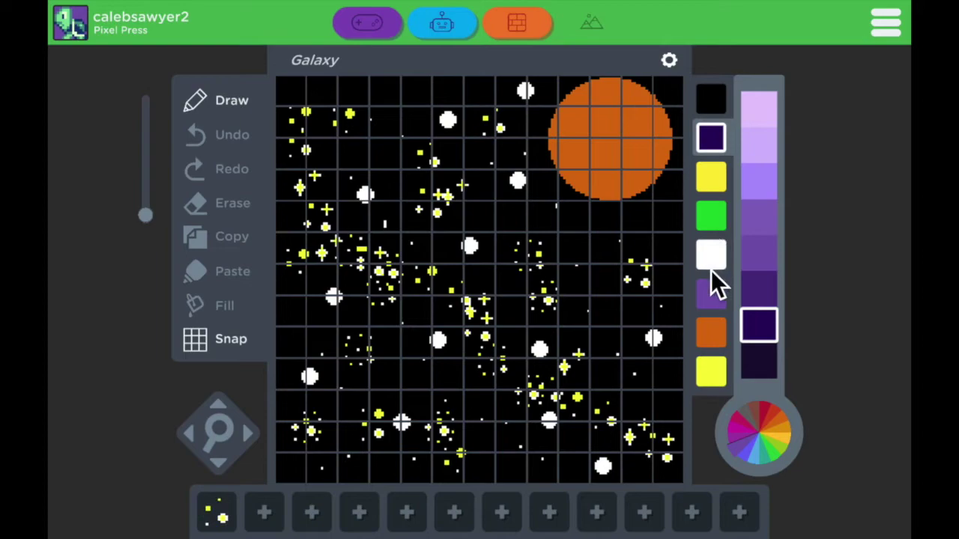
left_click(717, 188)
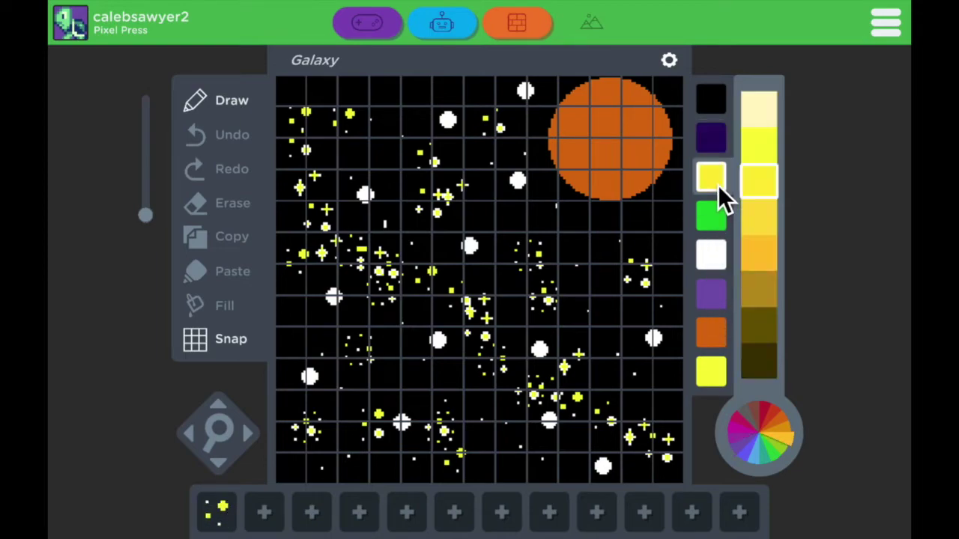
mouse_move(463, 230)
left_mouse_down()
mouse_move(453, 226)
mouse_move(618, 236)
mouse_move(591, 254)
mouse_move(599, 311)
mouse_move(584, 361)
mouse_move(621, 392)
mouse_move(650, 253)
mouse_move(620, 283)
mouse_move(516, 259)
mouse_move(519, 205)
mouse_move(459, 174)
mouse_move(454, 144)
mouse_move(413, 163)
mouse_move(411, 250)
mouse_move(501, 258)
mouse_move(525, 295)
left_mouse_up()
left_click(231, 341)
left_click(234, 338)
left_click(234, 338)
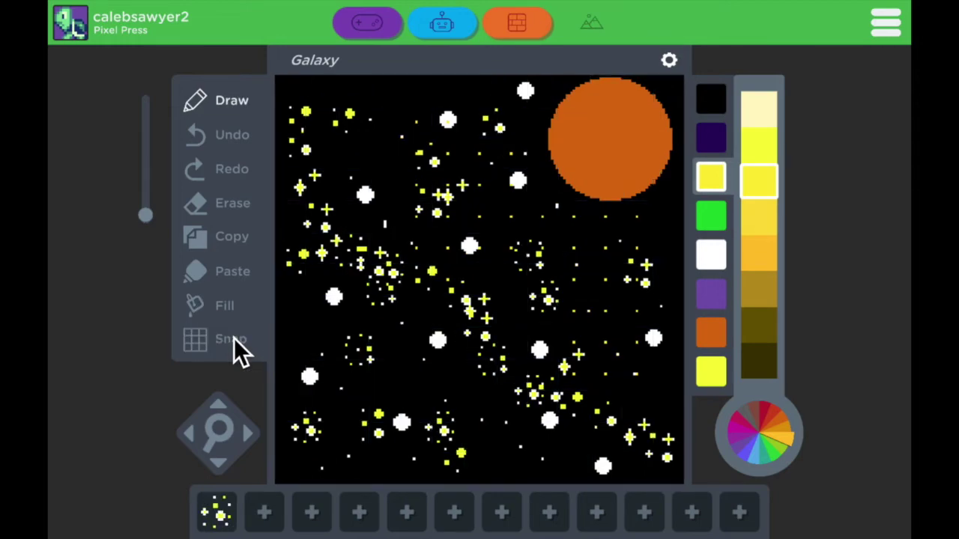
left_click(234, 141)
Replace the placeholder name 'Untitled' with 'Galaxy'
left_click(379, 64)
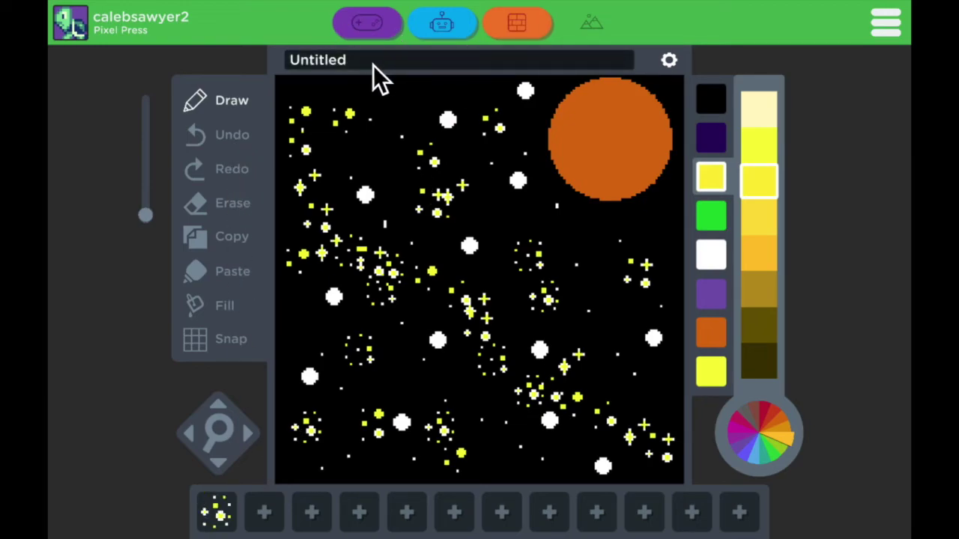
double_click(360, 62)
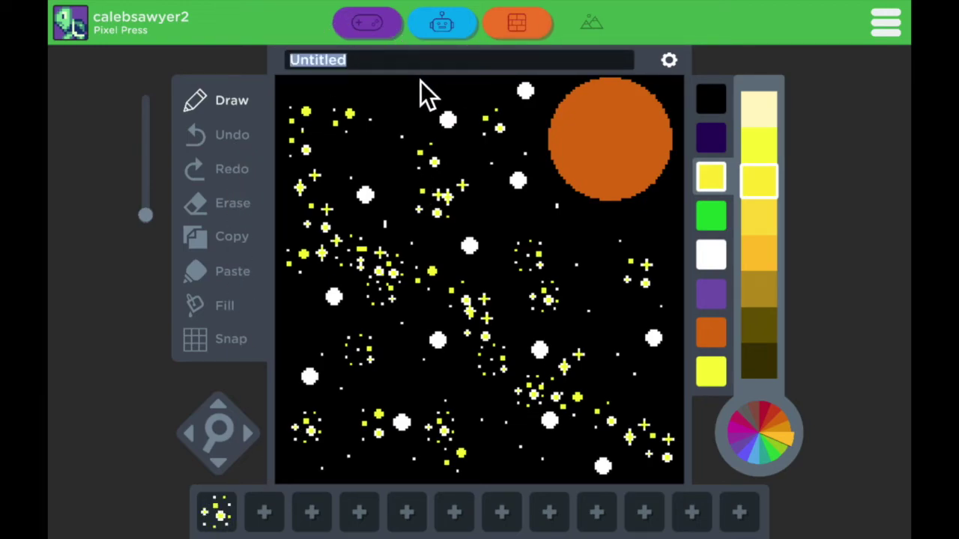
type("Galaxy")
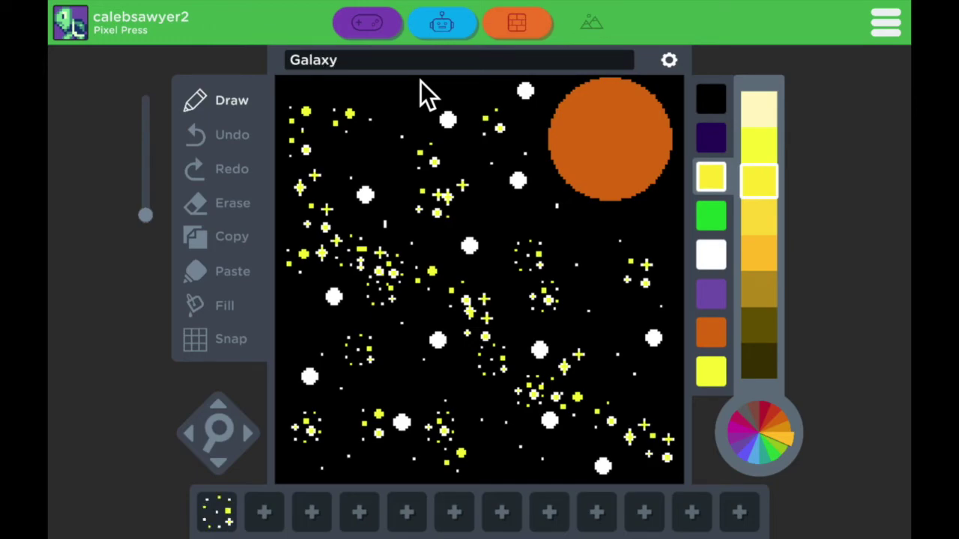
key("Return")
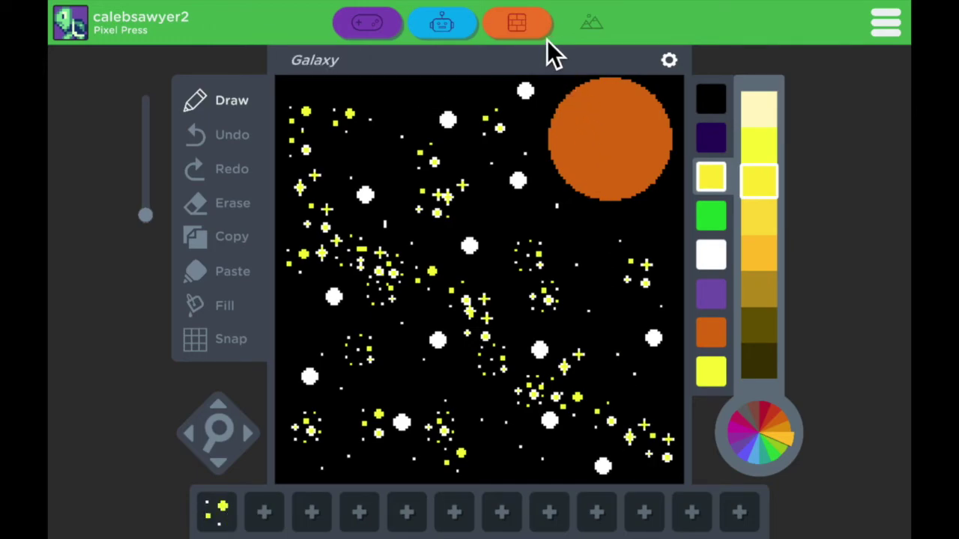
Share the Galaxy background from the backgrounds library to the Class Library and confirm
left_click(586, 28)
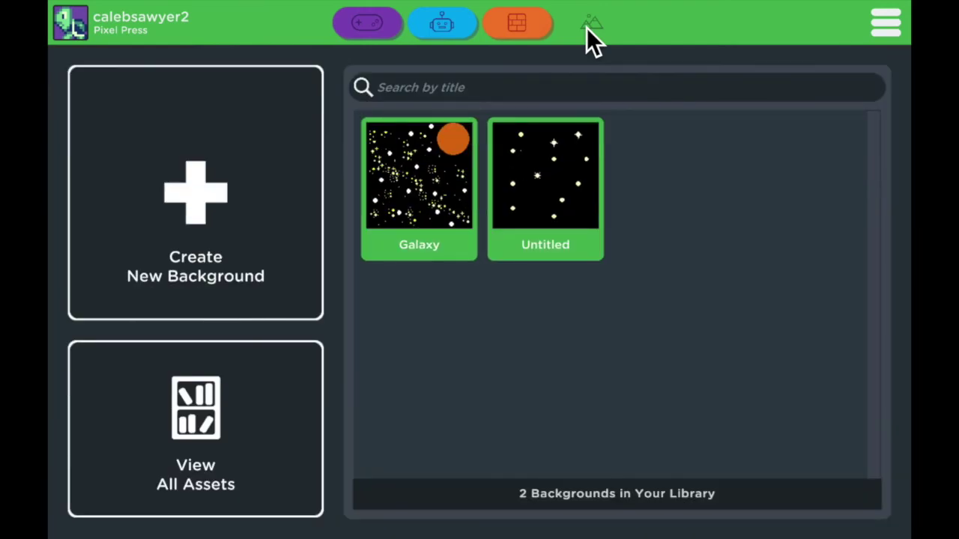
left_click(425, 176)
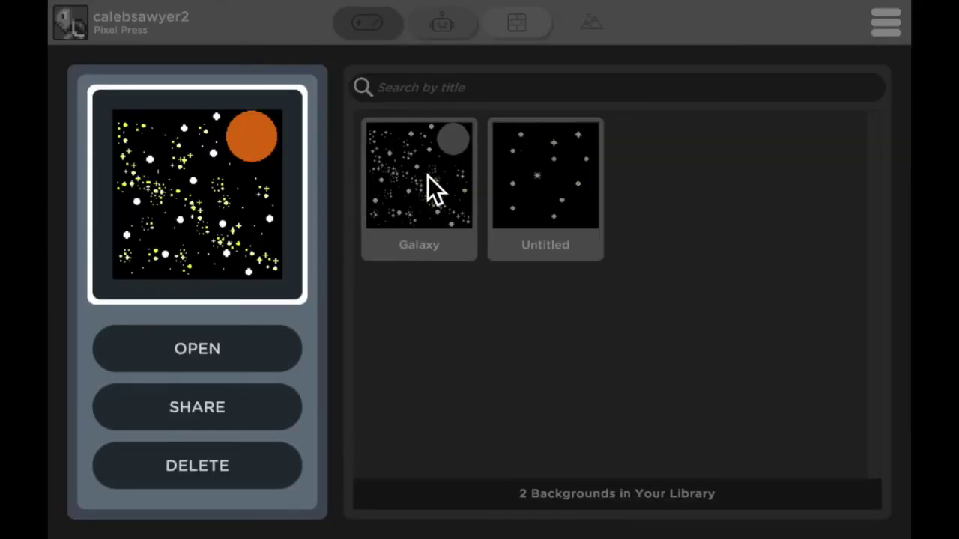
left_click(260, 407)
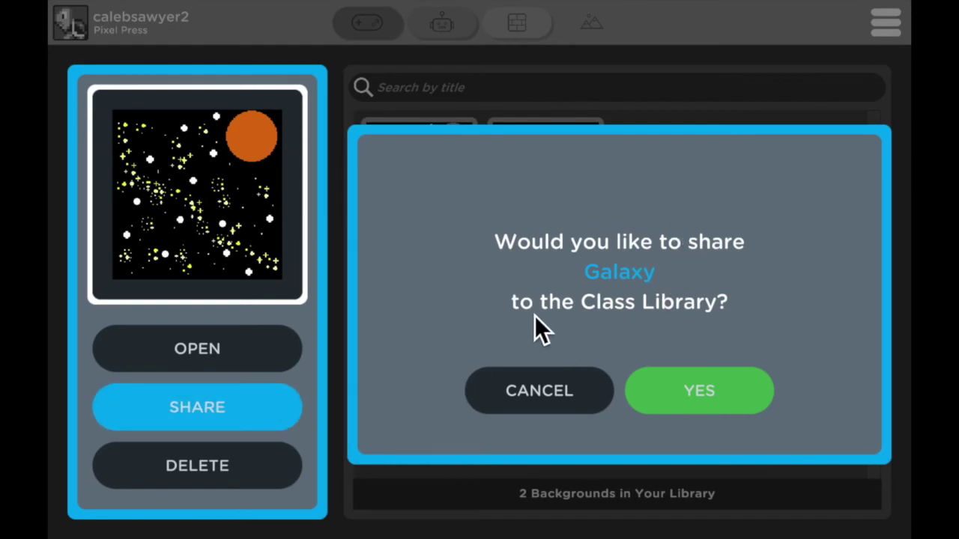
left_click(719, 400)
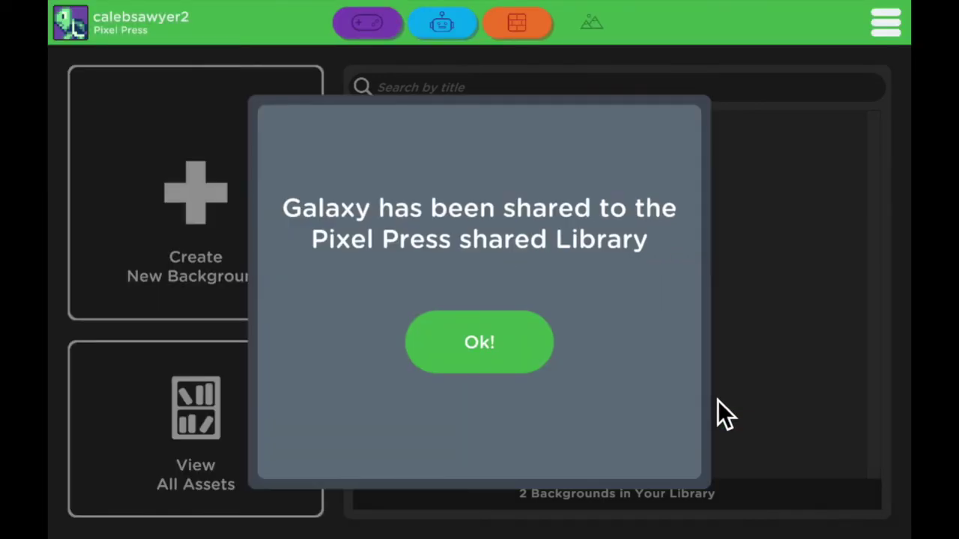
left_click(471, 354)
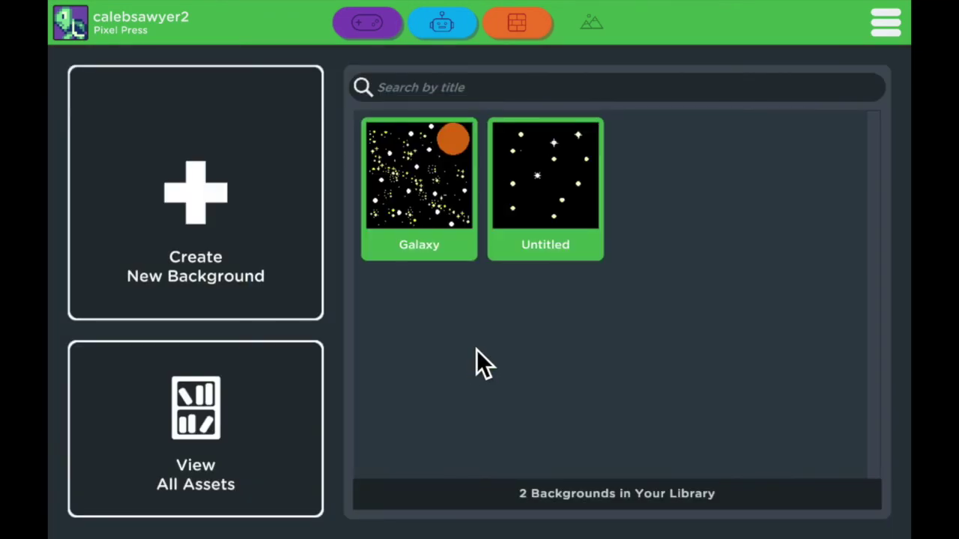
Return to the Bloxels EDU home screen from the hamburger menu
left_click(884, 36)
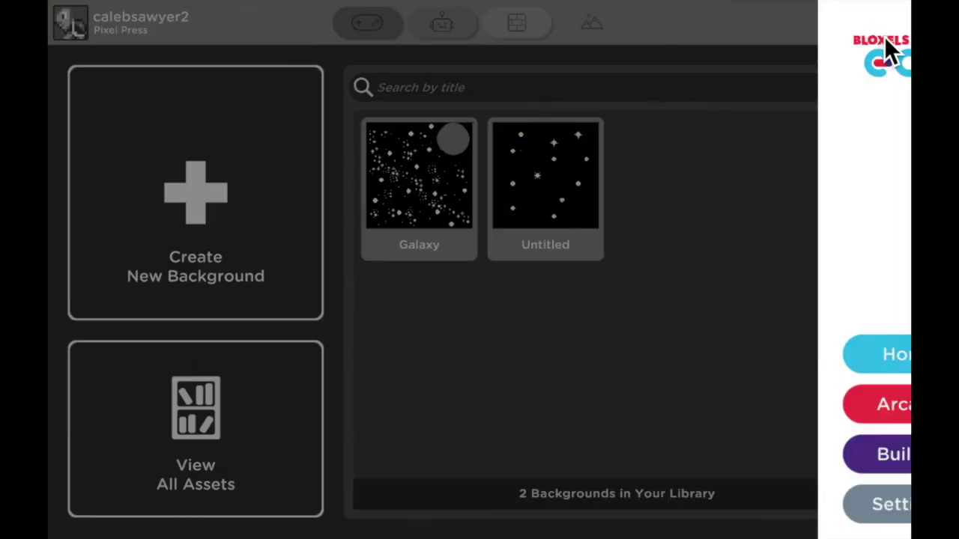
left_click(827, 356)
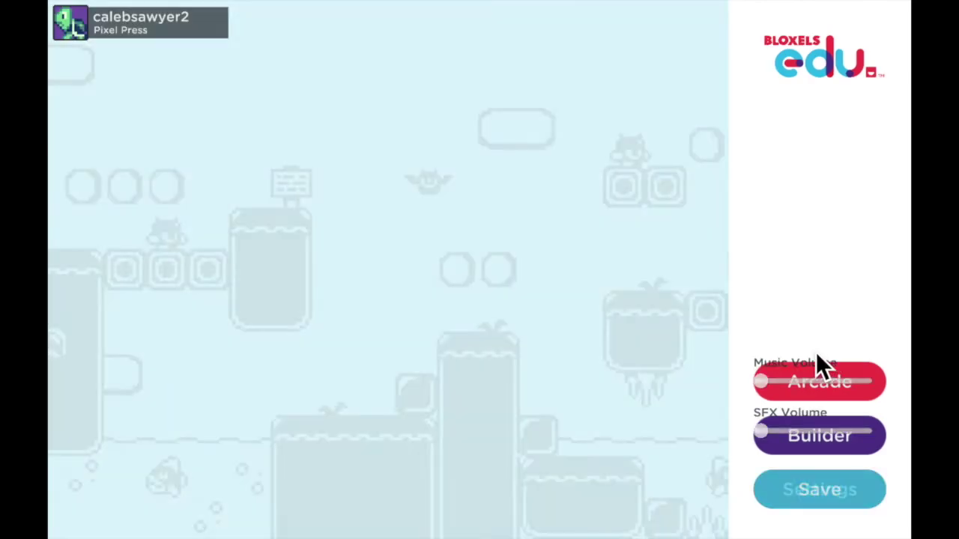